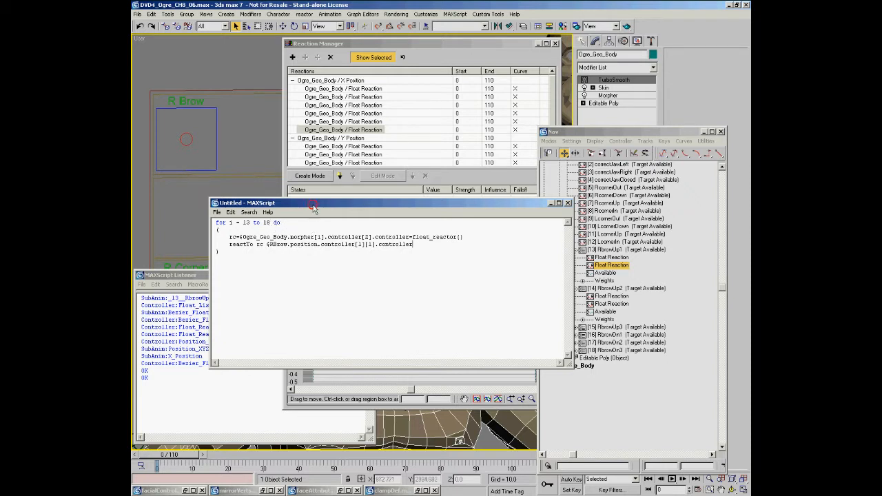
Delete states State02 through State06 of the selected float reaction in the Reaction Manager
{"action": "left_click_drag", "start_coordinate": [317, 202], "coordinate": [301, 202]}
{"action": "left_click", "coordinate": [444, 44]}
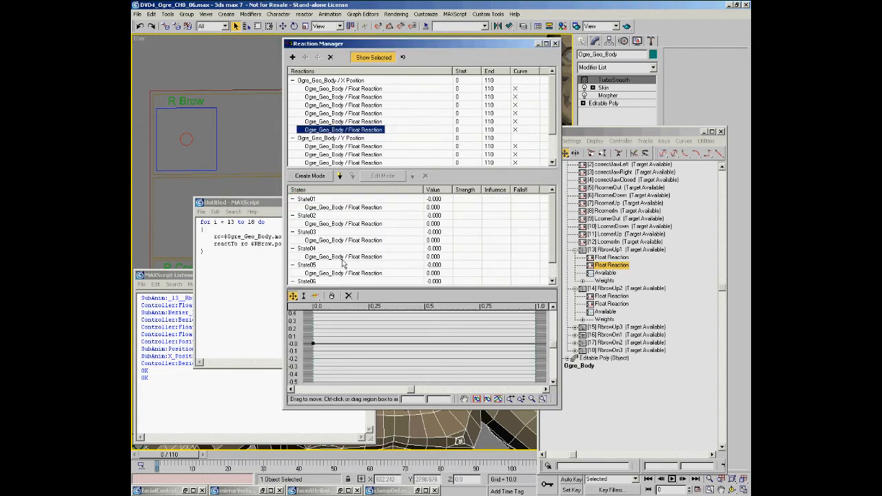
{"action": "left_click", "coordinate": [311, 218]}
{"action": "left_click_drag", "start_coordinate": [551, 238], "coordinate": [553, 256]}
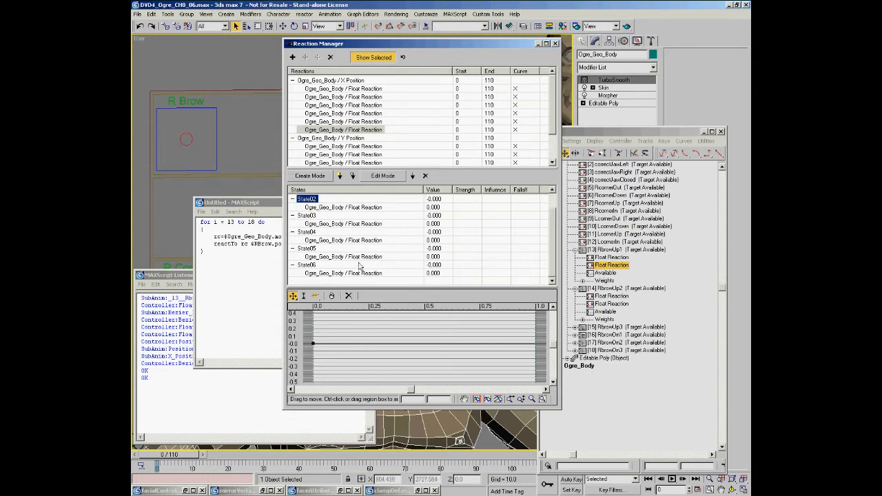
{"action": "left_click", "coordinate": [312, 267], "text": "shift"}
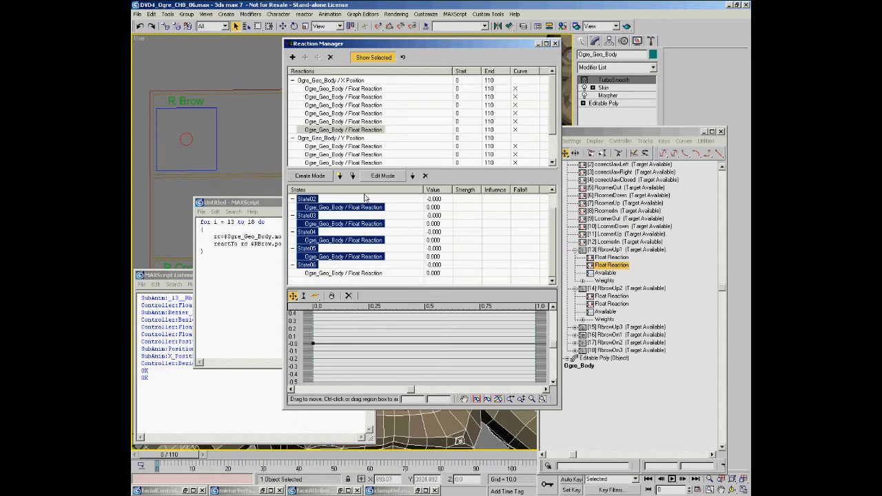
{"action": "left_click", "coordinate": [424, 176]}
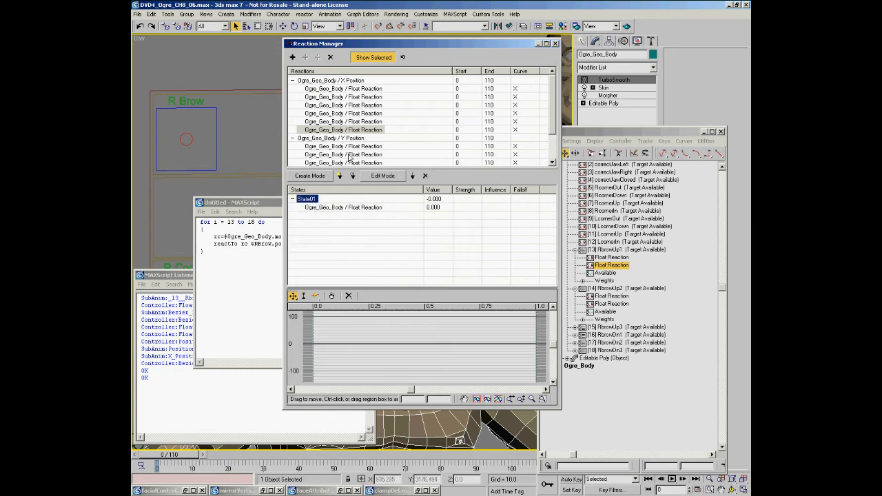
Add all the float reactions under Ogre_Geo_Body / X Position to State01
{"action": "left_click", "coordinate": [333, 81]}
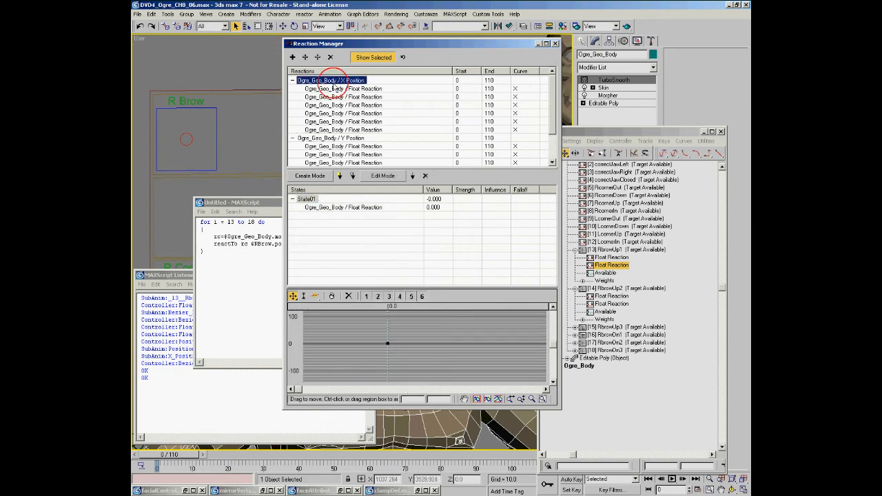
{"action": "left_click", "coordinate": [307, 198]}
{"action": "left_click", "coordinate": [352, 176]}
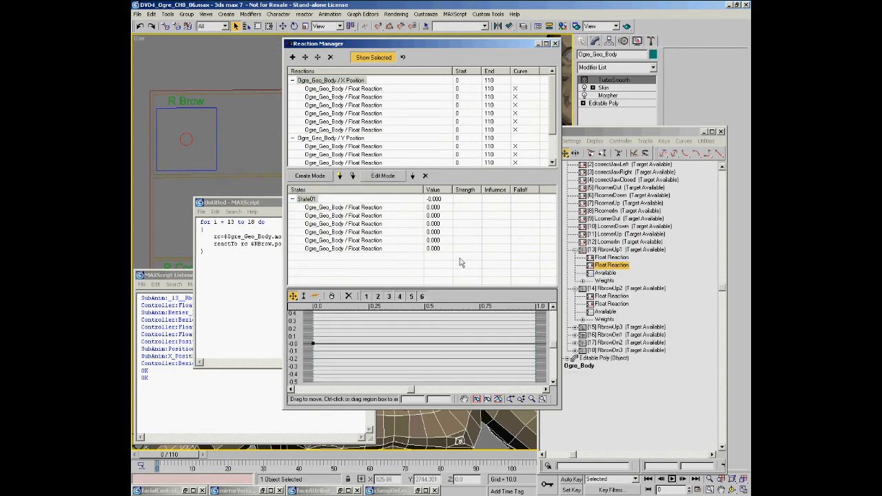
{"action": "left_click", "coordinate": [275, 204]}
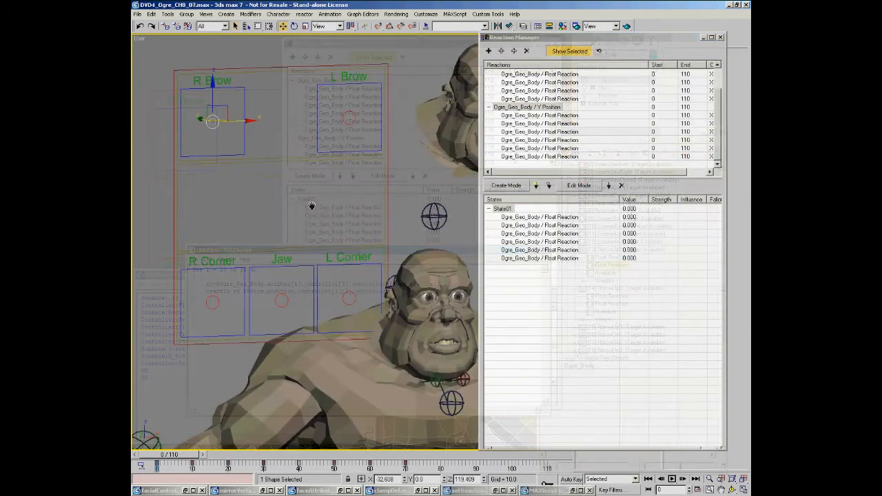
Go to frame 10 and create a new state for the Ogre_Geo_Body / Y Position reactions
{"action": "middle_click_drag", "start_coordinate": [309, 205], "coordinate": [305, 205]}
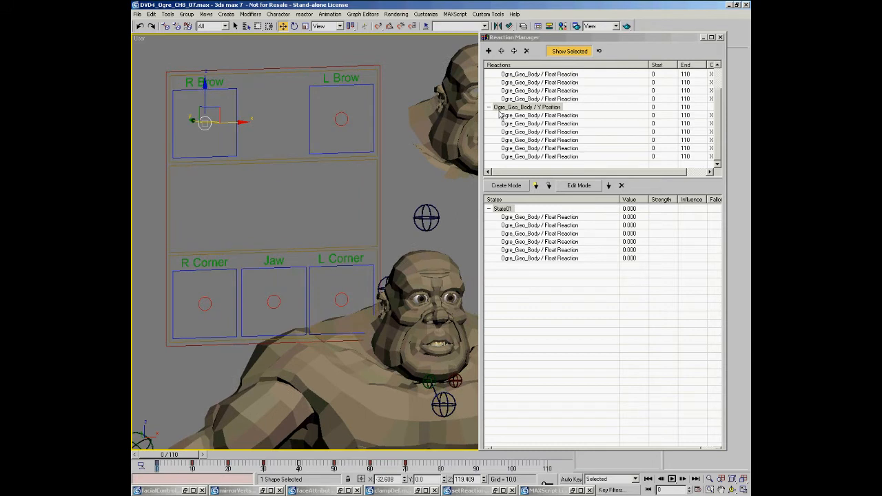
{"action": "right_click", "coordinate": [193, 463]}
{"action": "left_click", "coordinate": [213, 444]}
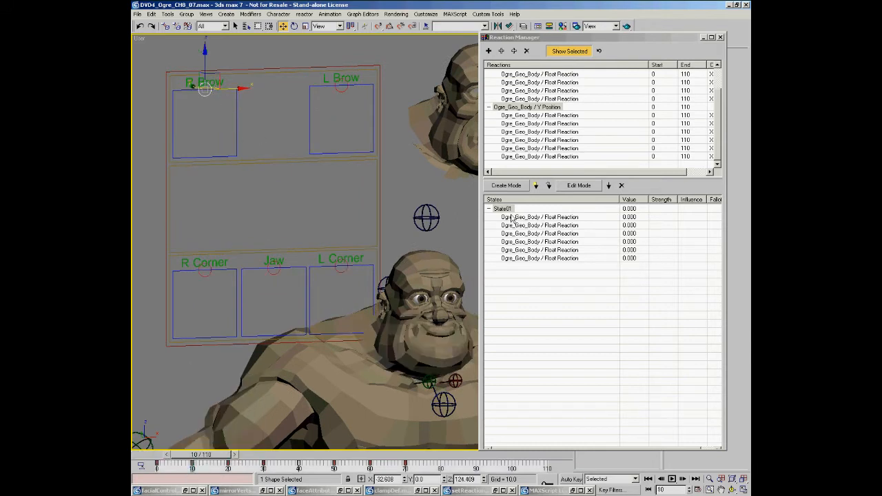
{"action": "left_click", "coordinate": [536, 186]}
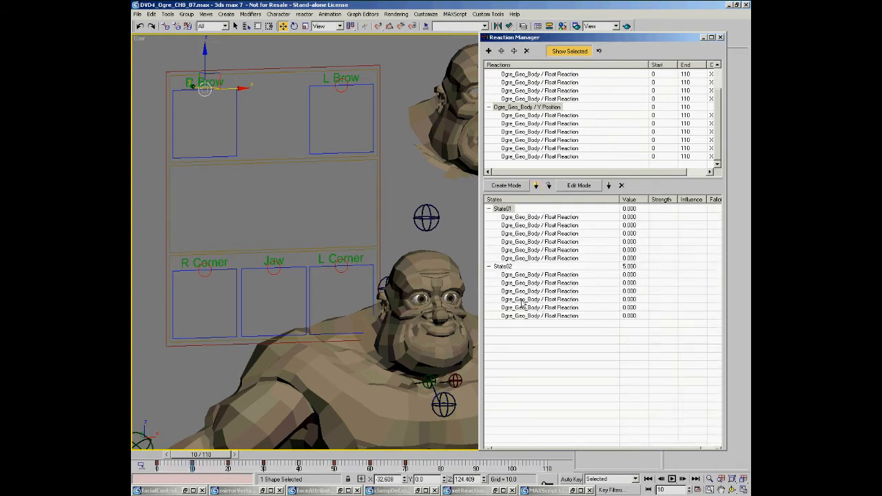
Set the values of the first three float reactions in State02 to 100
{"action": "double_click", "coordinate": [631, 275]}
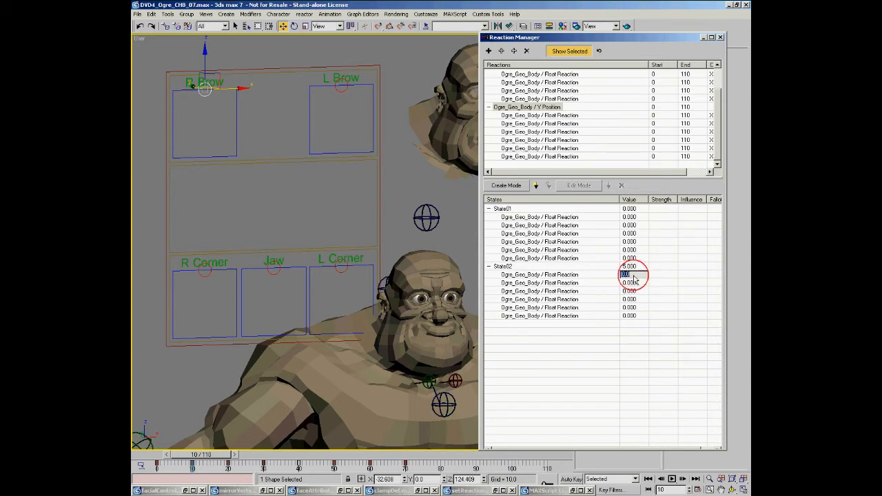
{"action": "type", "text": "100"}
{"action": "double_click", "coordinate": [631, 283]}
{"action": "type", "text": "100"}
{"action": "double_click", "coordinate": [635, 291]}
{"action": "type", "text": "100"}
{"action": "key", "text": "Return"}
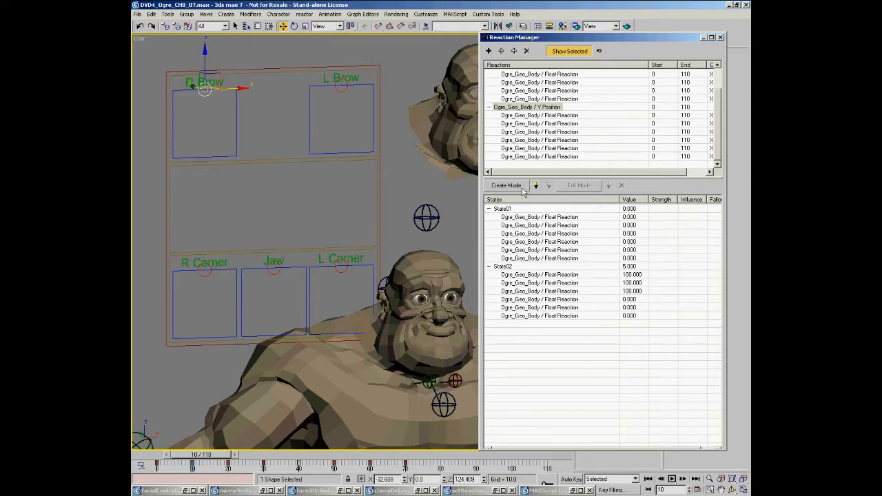
Go to frame 50, where the R Brow control sits at its box's lower edge, and create another Y Position state
{"action": "right_click", "coordinate": [228, 465]}
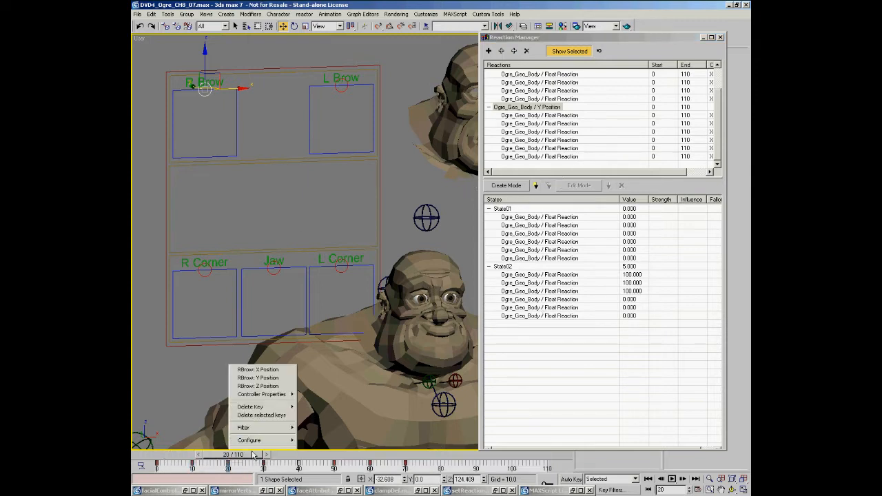
{"action": "left_click", "coordinate": [237, 456]}
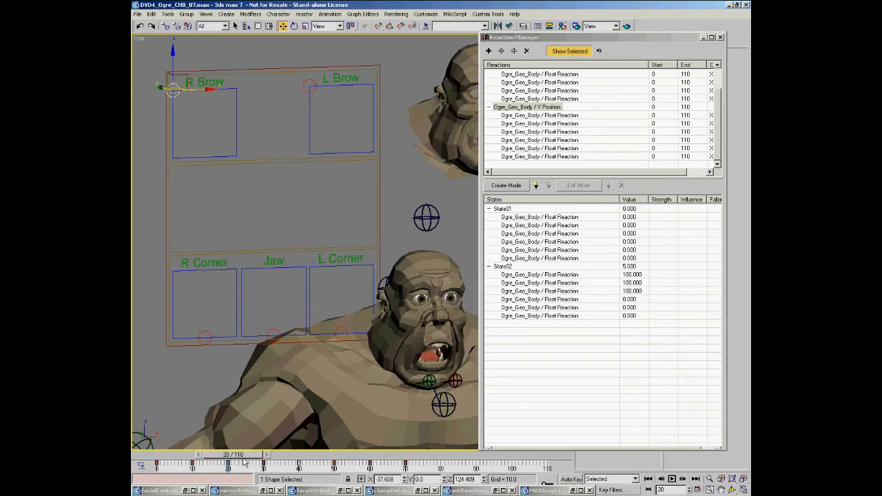
{"action": "left_click_drag", "start_coordinate": [246, 460], "coordinate": [347, 467]}
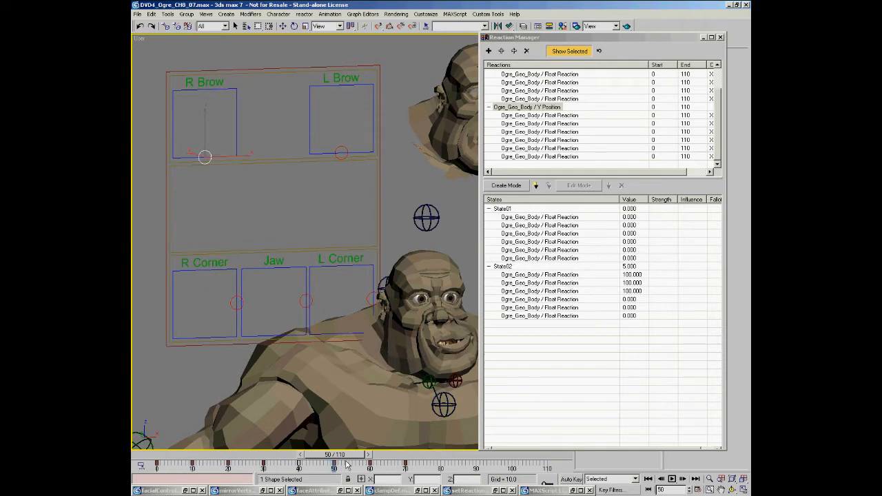
{"action": "key", "text": "w"}
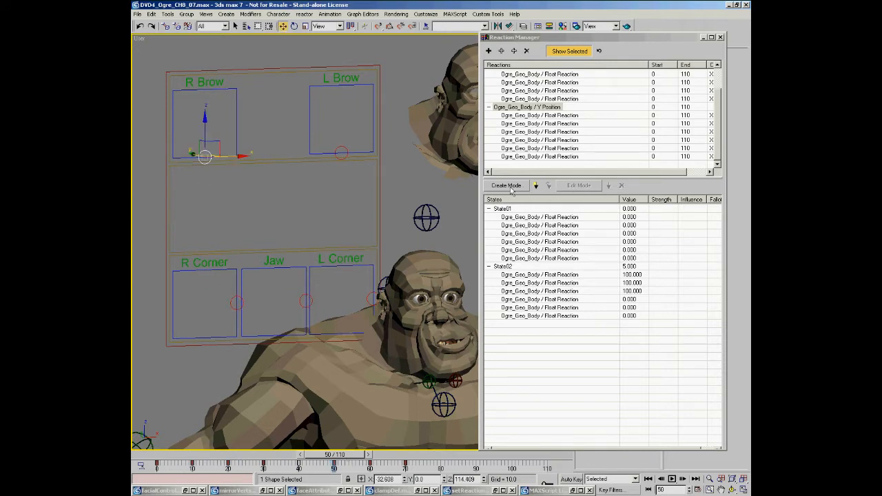
{"action": "left_click", "coordinate": [535, 185]}
Set the values of the last three float reactions in State03 to 100
{"action": "left_click", "coordinate": [630, 373]}
{"action": "left_click", "coordinate": [629, 373]}
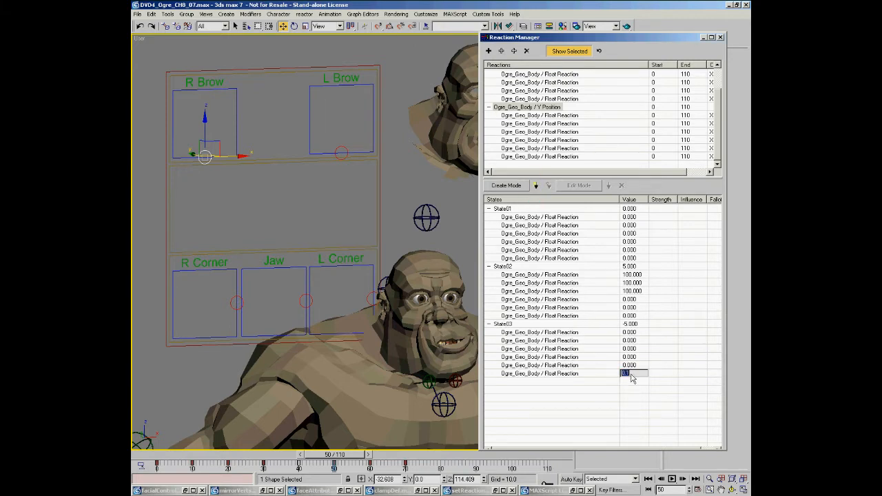
{"action": "type", "text": "10"}
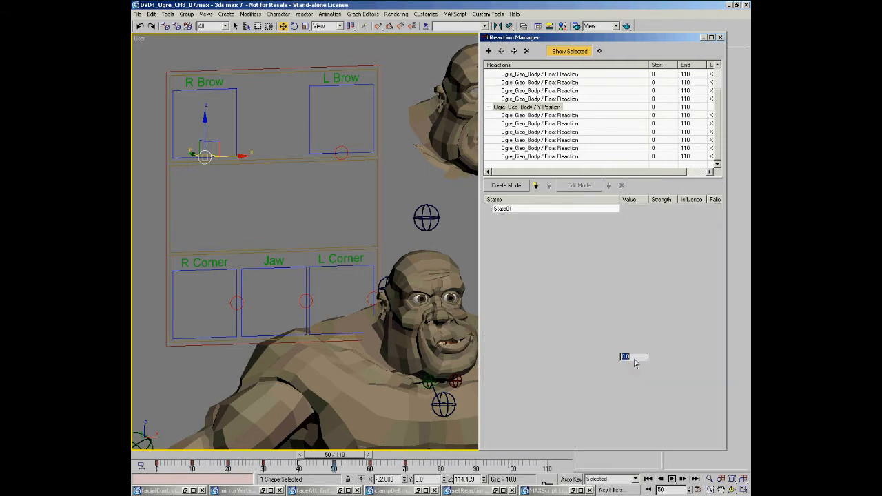
{"action": "key", "text": "Return"}
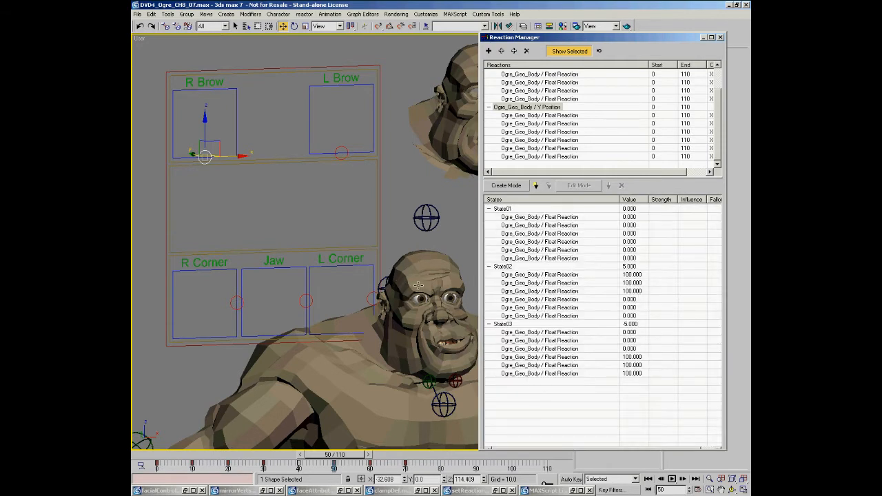
Move the R Brow control upward in its box to test the brow reactions, and undo the move
{"action": "mouse_move", "coordinate": [332, 458]}
{"action": "left_mouse_down"}
{"action": "mouse_move", "coordinate": [313, 459]}
{"action": "mouse_move", "coordinate": [331, 461]}
{"action": "left_mouse_up"}
{"action": "key", "text": "w"}
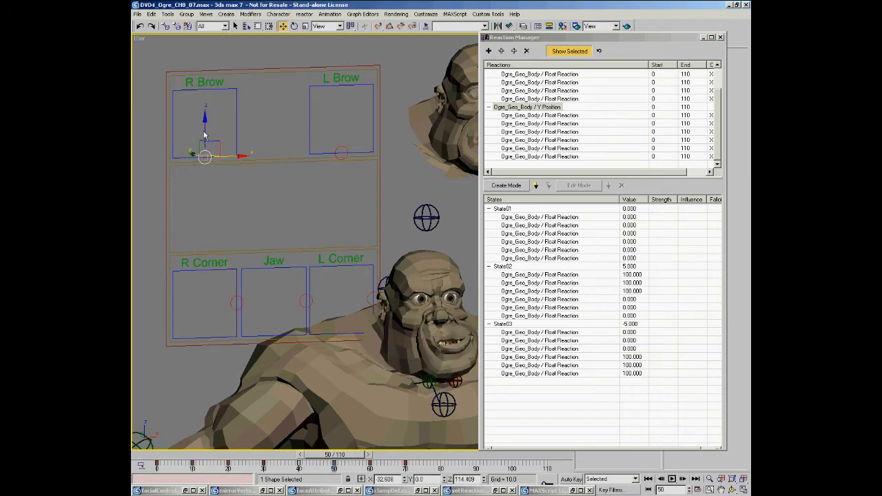
{"action": "left_click_drag", "start_coordinate": [205, 113], "coordinate": [185, 90]}
{"action": "key", "text": "ctrl+z"}
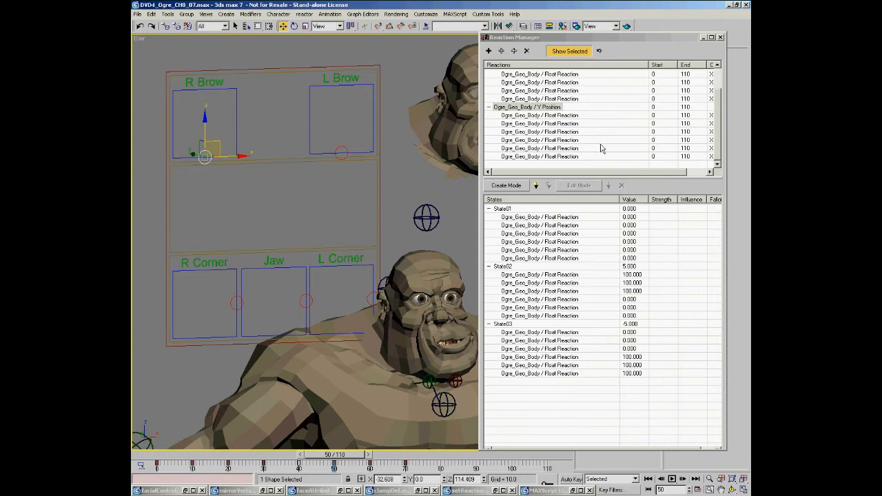
Select the Ogre_Geo_Body / X Position reaction and delete the R Brow control's keys after frame 10
{"action": "left_click_drag", "start_coordinate": [717, 151], "coordinate": [715, 128]}
{"action": "left_click", "coordinate": [531, 74]}
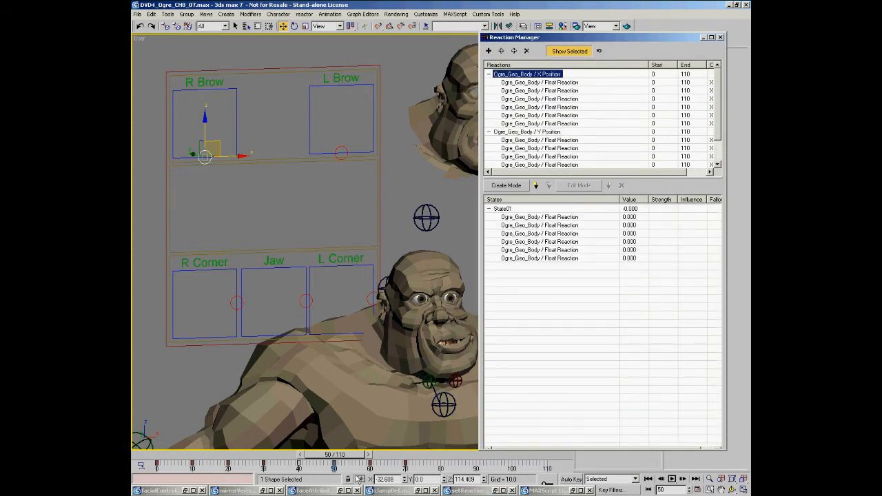
{"action": "left_click_drag", "start_coordinate": [345, 463], "coordinate": [212, 467]}
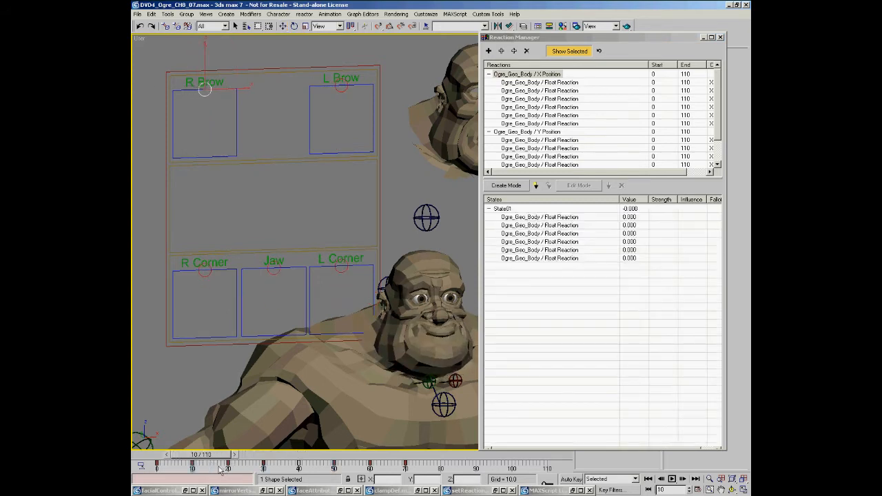
{"action": "key", "text": "w"}
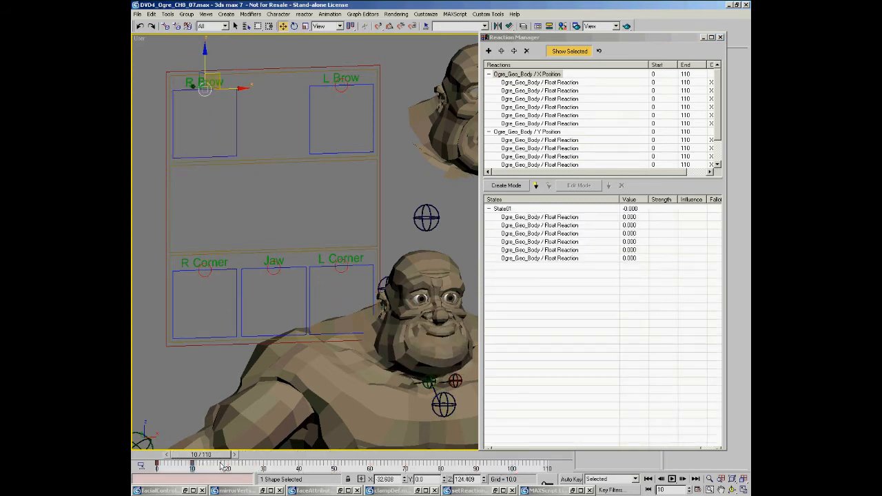
Turn on Auto Key and key the R Brow control at its box's upper right corner at frame 20 and upper left corner at frame 30
{"action": "right_click", "coordinate": [228, 465]}
{"action": "left_click", "coordinate": [243, 454]}
{"action": "key", "text": "n"}
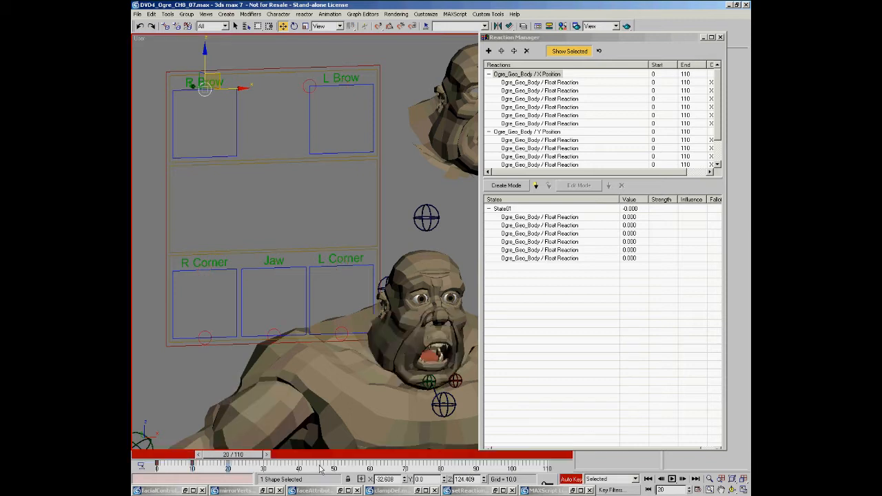
{"action": "left_click_drag", "start_coordinate": [232, 88], "coordinate": [299, 279]}
{"action": "right_click", "coordinate": [260, 466]}
{"action": "left_click", "coordinate": [274, 452]}
{"action": "left_click_drag", "start_coordinate": [238, 88], "coordinate": [174, 89]}
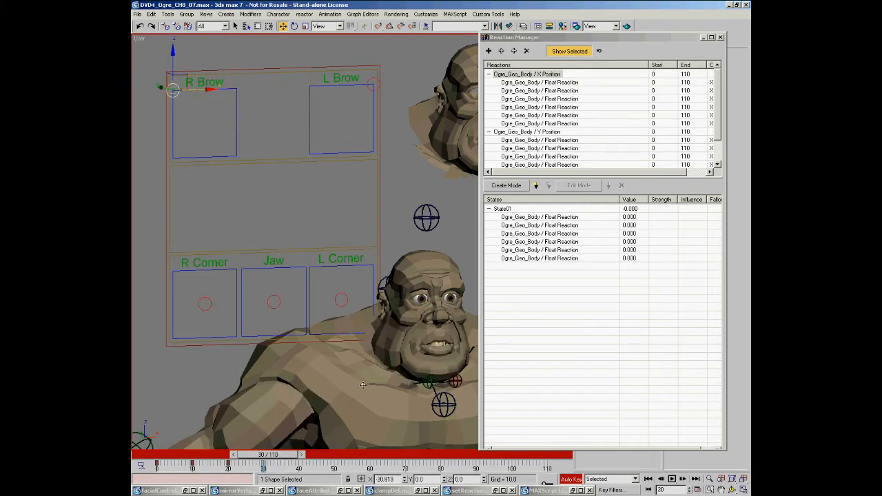
Copy the R Brow control's frame 0 key to frame 40, and key it at the middle of its box's lower edge at frame 50
{"action": "right_click", "coordinate": [300, 469]}
{"action": "left_click", "coordinate": [320, 447]}
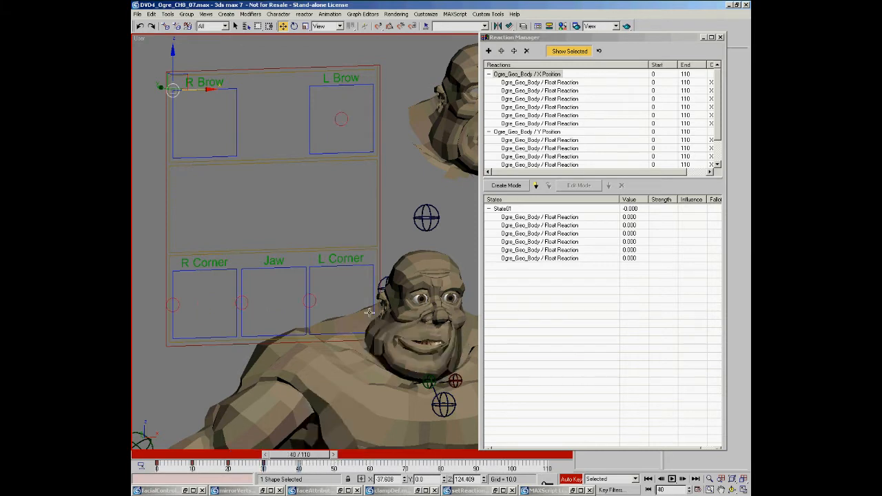
{"action": "left_click_drag", "start_coordinate": [157, 465], "coordinate": [300, 466], "text": "shift"}
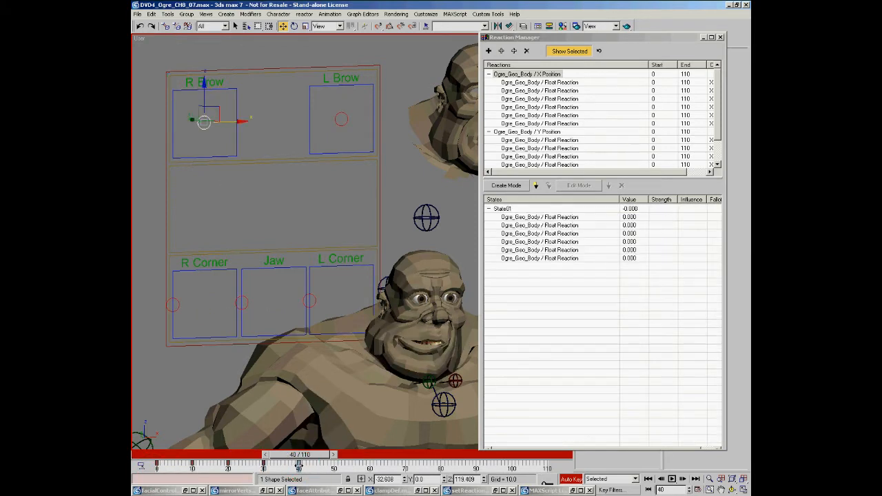
{"action": "right_click", "coordinate": [336, 467]}
{"action": "left_click", "coordinate": [344, 455]}
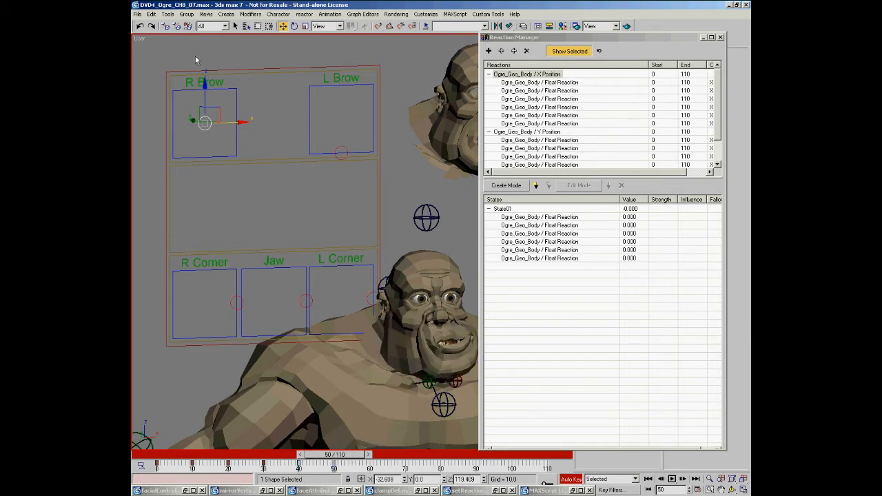
{"action": "left_click_drag", "start_coordinate": [204, 91], "coordinate": [218, 195]}
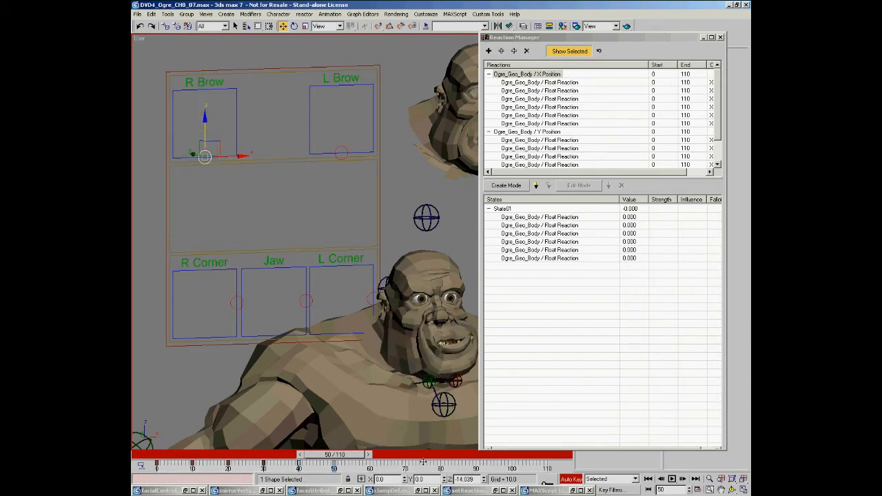
Key the R Brow control at its box's lower right corner at frame 60 and lower left corner at frame 70
{"action": "right_click", "coordinate": [370, 468]}
{"action": "left_click", "coordinate": [383, 451]}
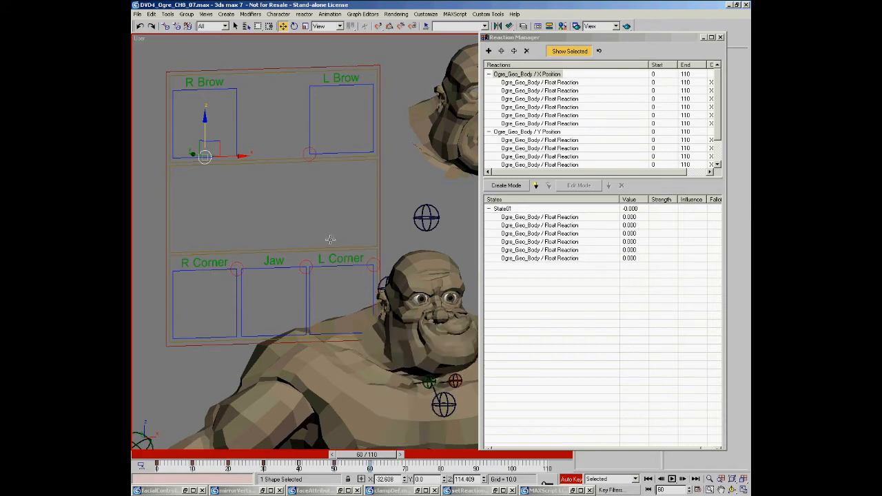
{"action": "left_click_drag", "start_coordinate": [342, 162], "coordinate": [345, 165]}
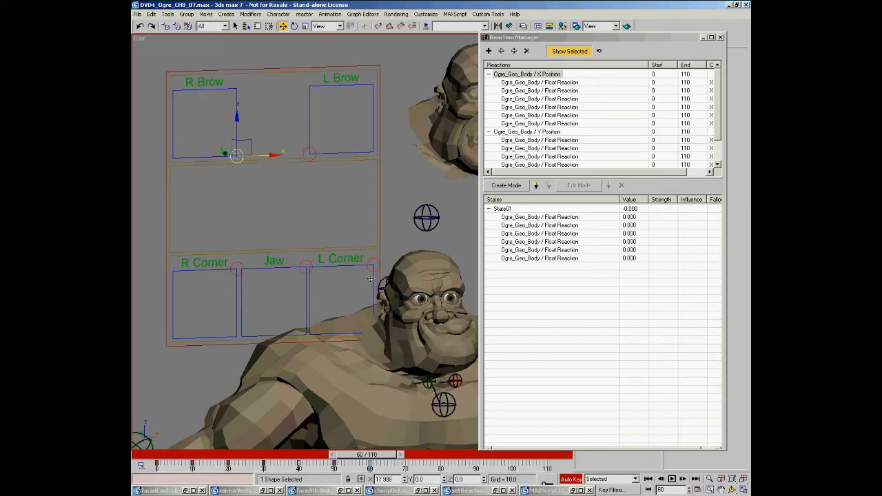
{"action": "right_click", "coordinate": [405, 465]}
{"action": "left_click", "coordinate": [425, 458]}
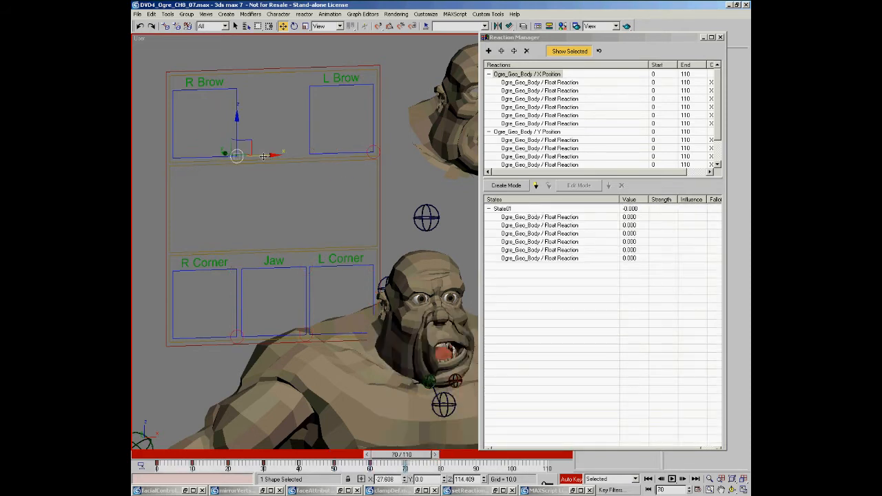
{"action": "left_click_drag", "start_coordinate": [263, 157], "coordinate": [200, 158]}
Go to frame 20, turn off Auto Key, and add a new state to the Ogre_Geo_Body / X Position reaction
{"action": "left_click_drag", "start_coordinate": [405, 457], "coordinate": [233, 442]}
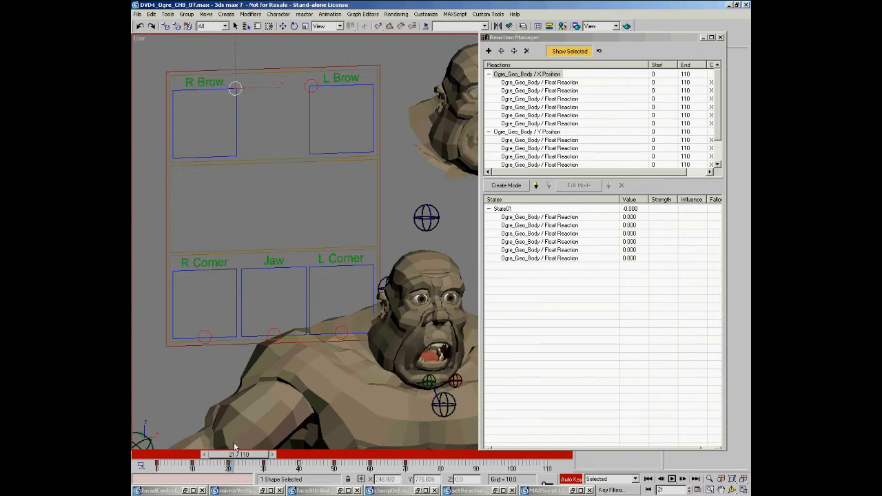
{"action": "key", "text": "w"}
{"action": "left_click", "coordinate": [199, 455]}
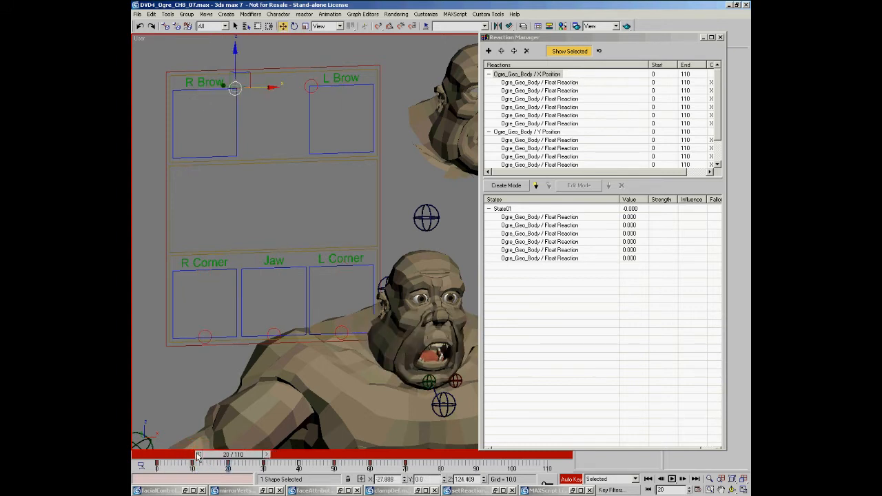
{"action": "key", "text": "n"}
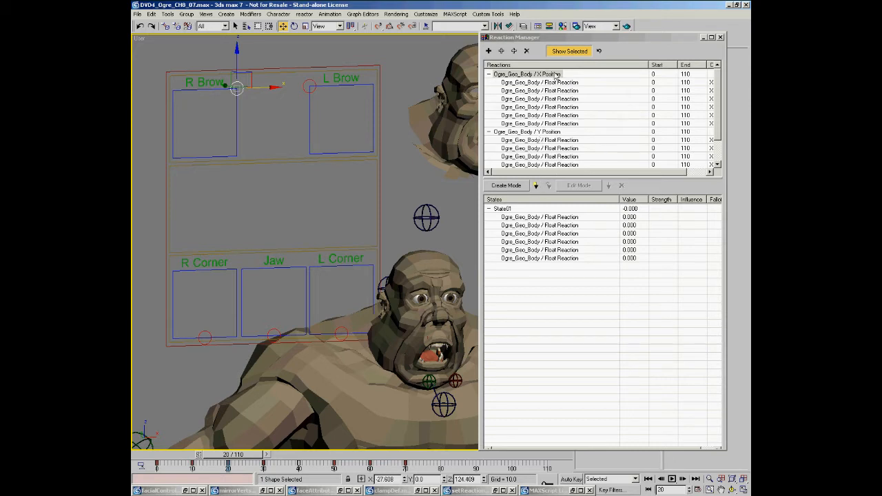
{"action": "left_click", "coordinate": [536, 186]}
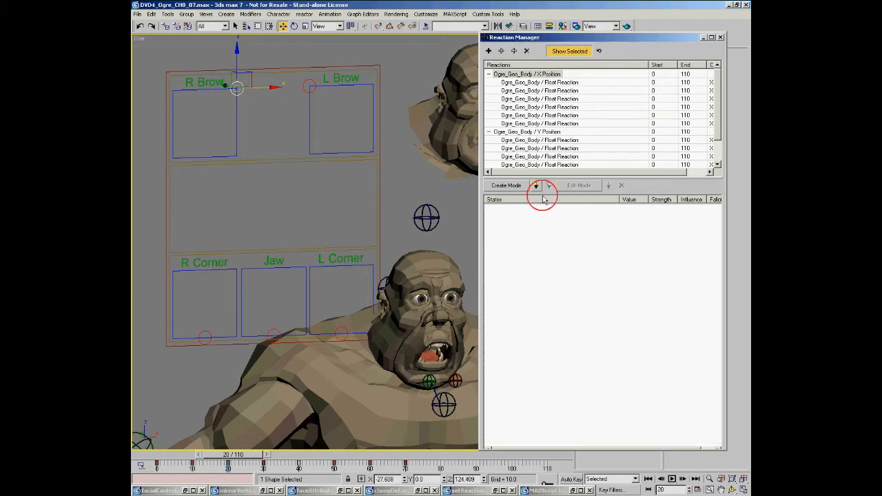
Set the first Float Reaction value in State07 to -100
{"action": "left_click", "coordinate": [563, 276]}
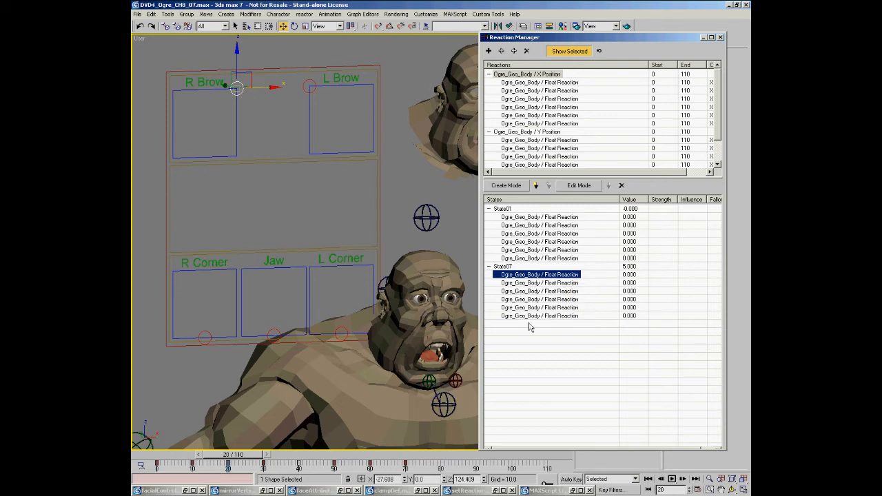
{"action": "left_click_drag", "start_coordinate": [624, 277], "coordinate": [620, 311]}
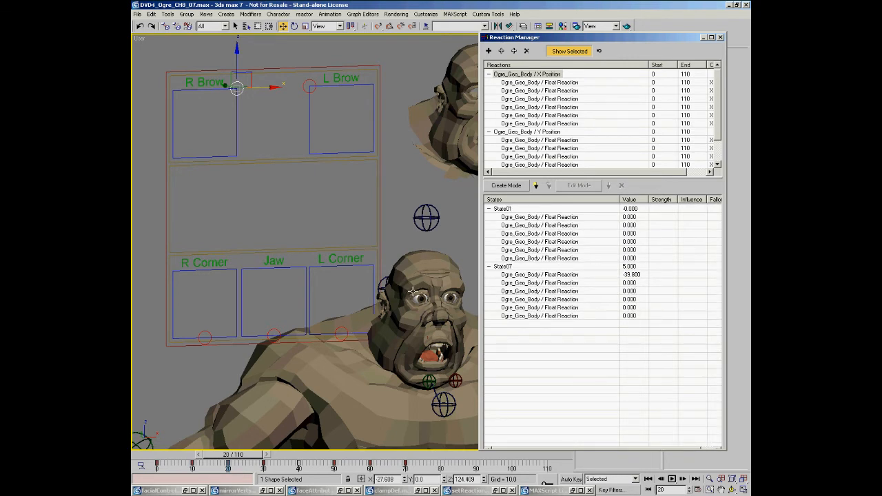
{"action": "left_click_drag", "start_coordinate": [632, 277], "coordinate": [614, 317]}
{"action": "left_click", "coordinate": [637, 275]}
{"action": "type", "text": "0"}
{"action": "left_click", "coordinate": [629, 275]}
{"action": "left_click", "coordinate": [637, 276]}
{"action": "type", "text": "-100"}
{"action": "key", "text": "Return"}
Set the second Float Reaction value in State07 to -50 and test the brow by sliding the R Brow control along X
{"action": "left_click_drag", "start_coordinate": [630, 283], "coordinate": [638, 268]}
{"action": "double_click", "coordinate": [639, 283]}
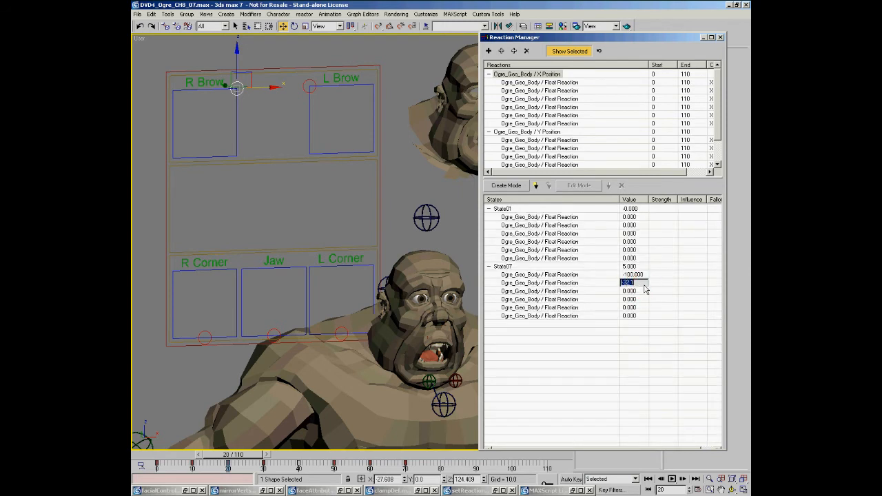
{"action": "key", "text": "BackSpace"}
{"action": "key", "text": "Return"}
{"action": "mouse_move", "coordinate": [264, 88]}
{"action": "left_mouse_down"}
{"action": "mouse_move", "coordinate": [238, 87]}
{"action": "mouse_move", "coordinate": [276, 87]}
{"action": "mouse_move", "coordinate": [204, 85]}
{"action": "mouse_move", "coordinate": [272, 84]}
{"action": "mouse_move", "coordinate": [229, 83]}
{"action": "mouse_move", "coordinate": [251, 82]}
{"action": "left_mouse_up"}
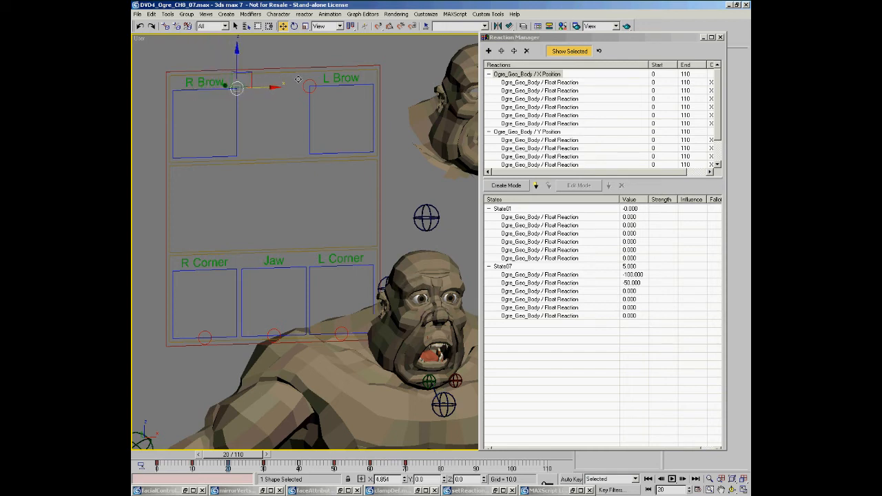
Try a value of 0 for State07's second Float Reaction and slide the R Brow control along X to compare the brow shape
{"action": "left_click", "coordinate": [642, 282]}
{"action": "left_click", "coordinate": [641, 283]}
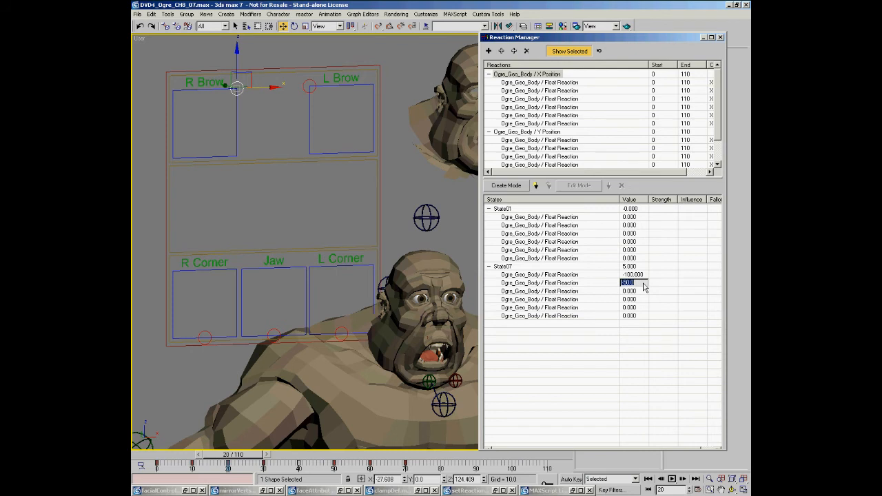
{"action": "type", "text": "0"}
{"action": "key", "text": "Return"}
{"action": "mouse_move", "coordinate": [260, 89]}
{"action": "left_mouse_down"}
{"action": "mouse_move", "coordinate": [221, 86]}
{"action": "mouse_move", "coordinate": [280, 83]}
{"action": "mouse_move", "coordinate": [231, 81]}
{"action": "mouse_move", "coordinate": [271, 80]}
{"action": "left_mouse_up"}
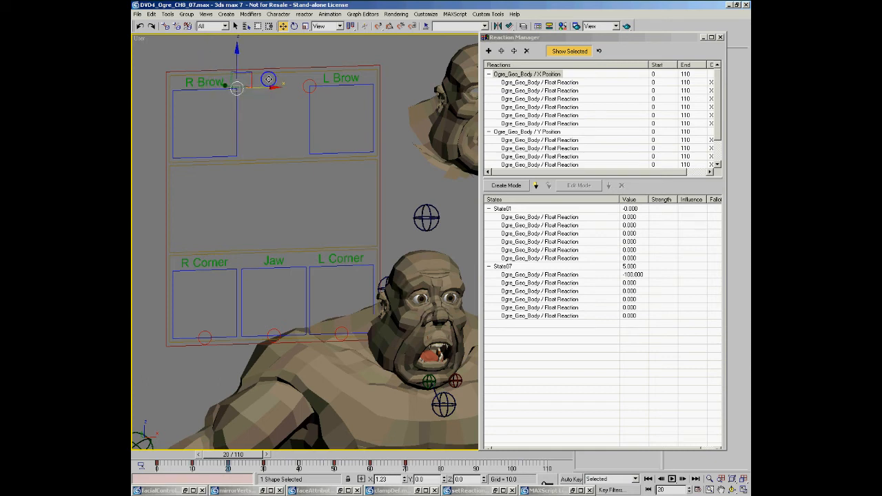
Try State07's second Float Reaction at -500 and then -100, sliding the R Brow control along X to check the brow
{"action": "left_click", "coordinate": [635, 284]}
{"action": "type", "text": "-500"}
{"action": "key", "text": "Return"}
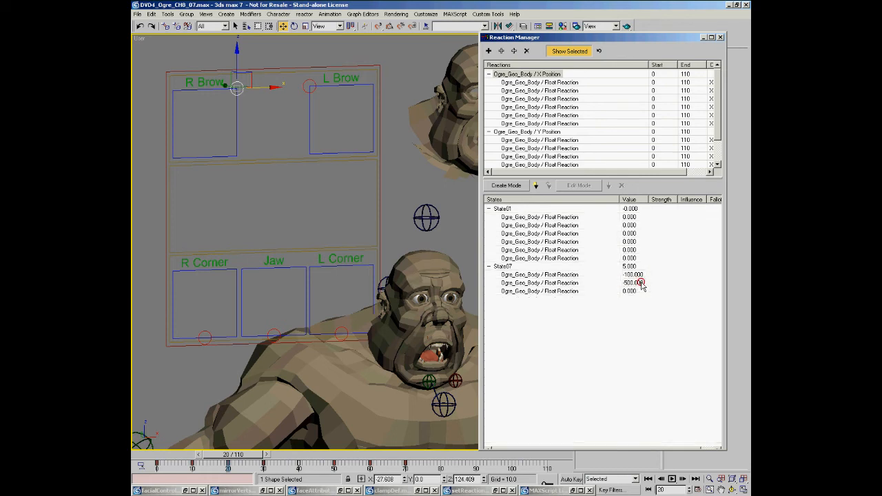
{"action": "left_click", "coordinate": [640, 283]}
{"action": "key", "text": "BackSpace"}
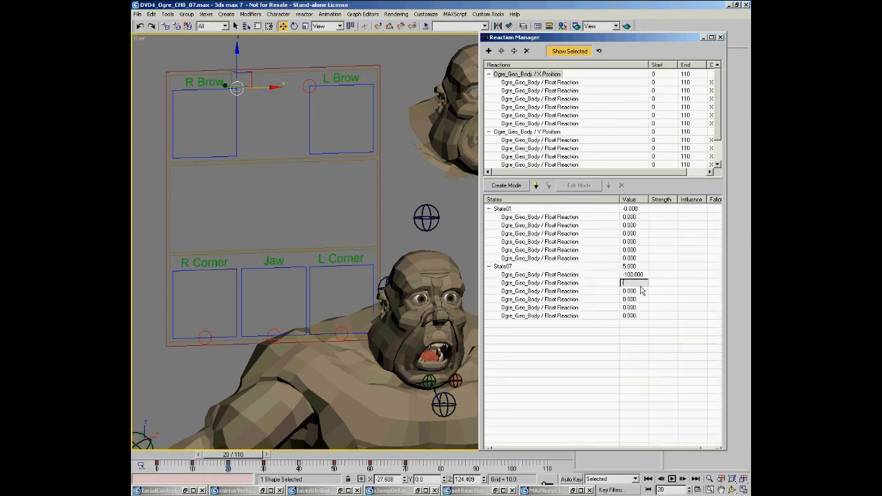
{"action": "key", "text": "Return"}
{"action": "mouse_move", "coordinate": [260, 88]}
{"action": "left_mouse_down"}
{"action": "mouse_move", "coordinate": [213, 88]}
{"action": "mouse_move", "coordinate": [276, 85]}
{"action": "left_mouse_up"}
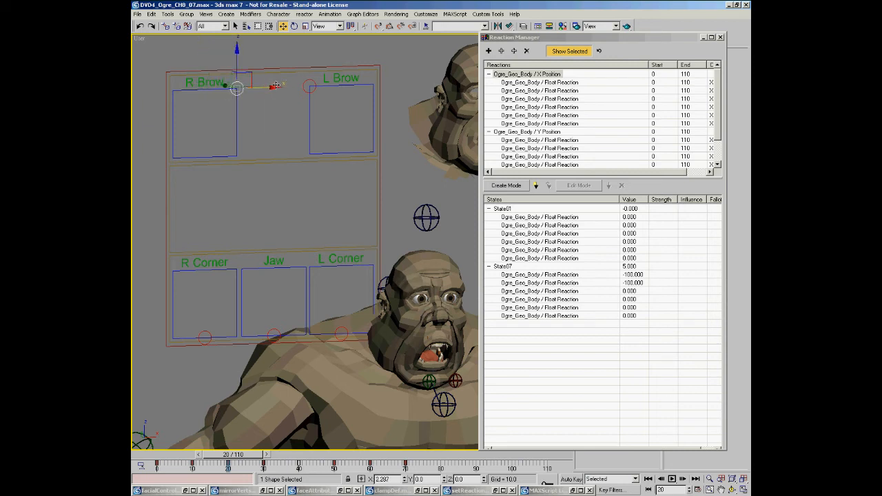
Return State07's second Float Reaction value to -50
{"action": "left_click", "coordinate": [640, 283]}
{"action": "key", "text": "BackSpace"}
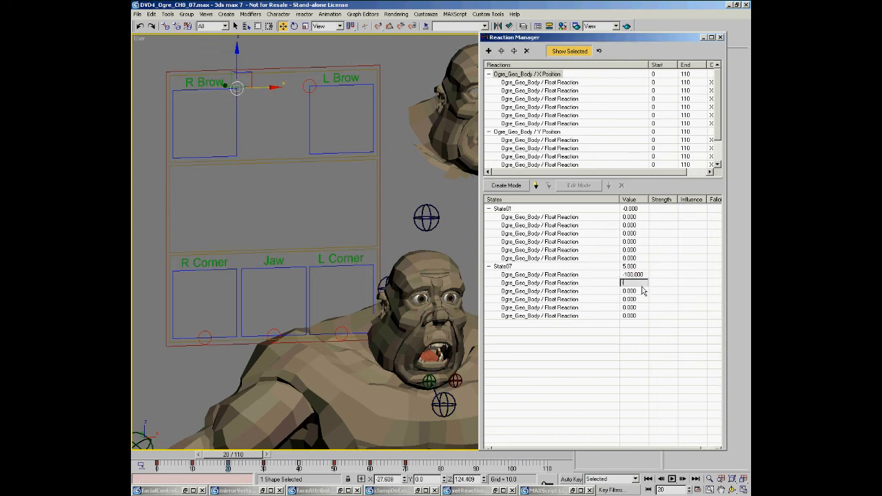
{"action": "type", "text": "-50"}
{"action": "key", "text": "Return"}
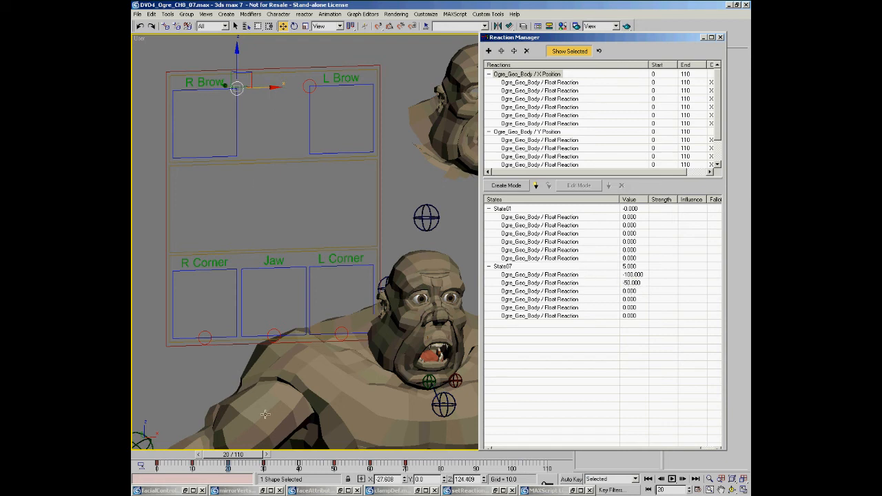
Go to frame 30 and add another state to the X Position reaction for the control's upper left corner position
{"action": "right_click", "coordinate": [264, 464]}
{"action": "left_click", "coordinate": [270, 456]}
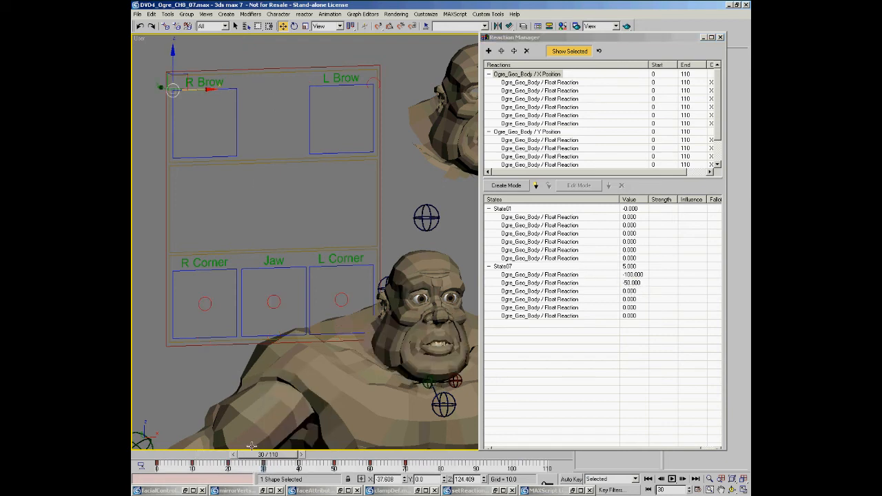
{"action": "left_click", "coordinate": [535, 185]}
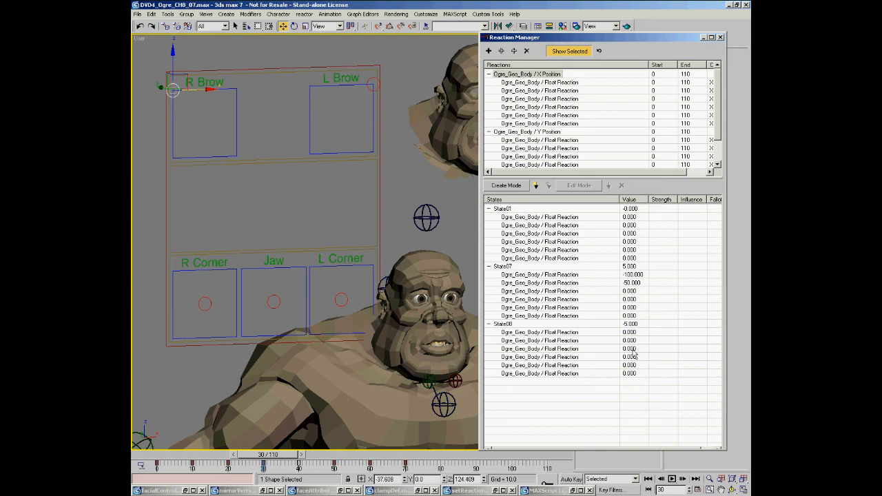
Set State08's third Float Reaction to -100 and its second to -50, and test-slide the R Brow control along X
{"action": "double_click", "coordinate": [632, 348]}
{"action": "key", "text": "BackSpace"}
{"action": "type", "text": "-100"}
{"action": "key", "text": "Return"}
{"action": "double_click", "coordinate": [636, 340]}
{"action": "type", "text": "-50"}
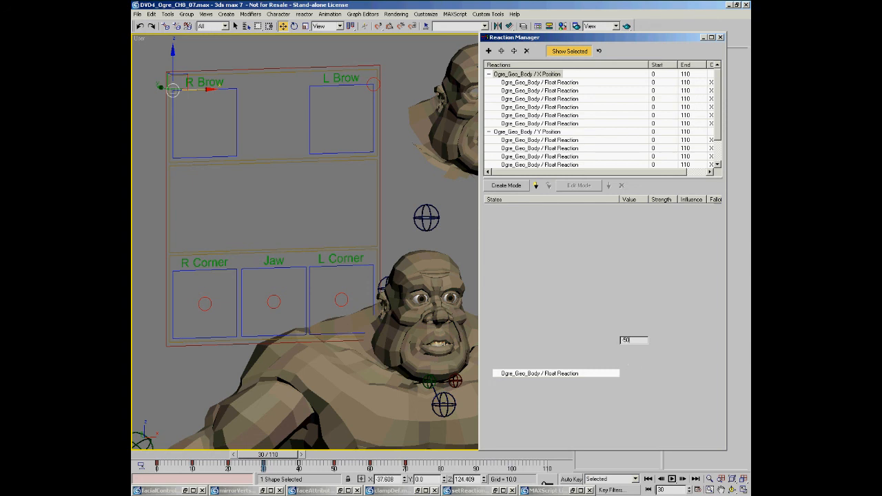
{"action": "key", "text": "Return"}
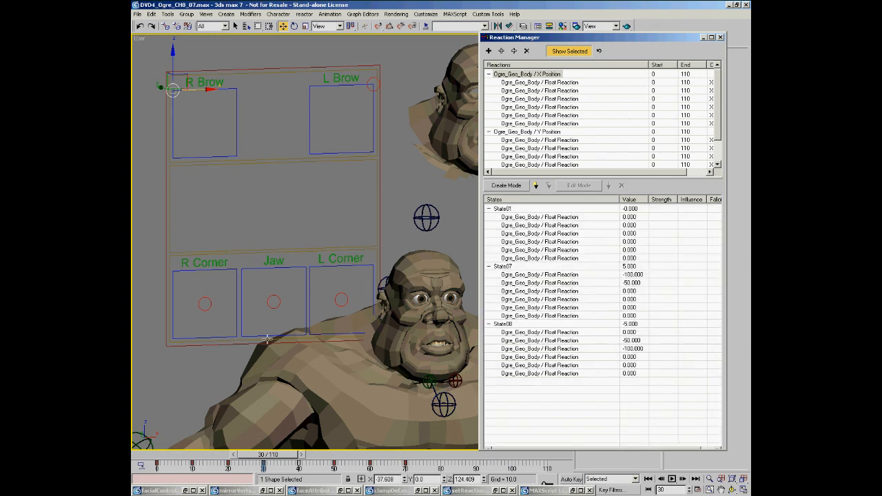
{"action": "left_click_drag", "start_coordinate": [199, 90], "coordinate": [229, 85]}
{"action": "right_click", "coordinate": [229, 85]}
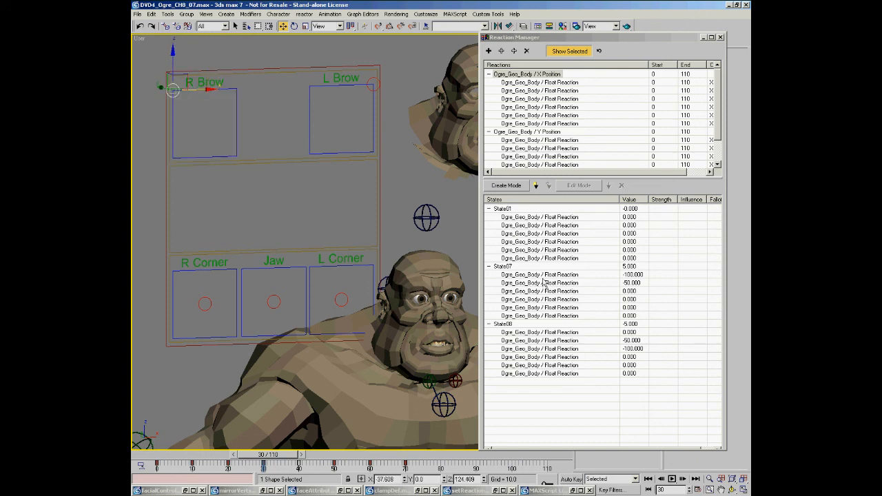